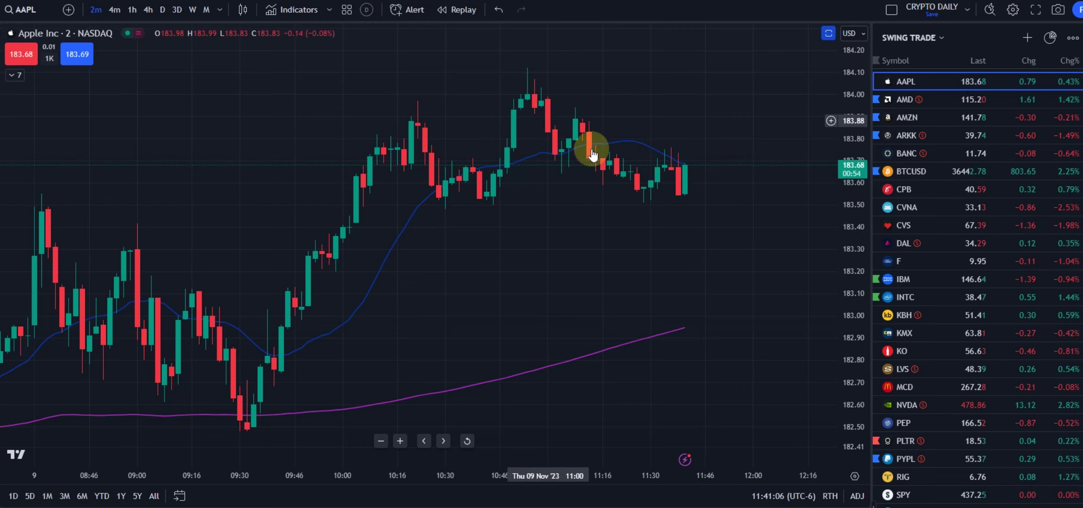
# Step: Examine the recent price action, moving averages and lows around 11:30 on Apple's two-minute chart
pyautogui.scroll(-1, 676, 244)
pyautogui.scroll(-3, 676, 244)
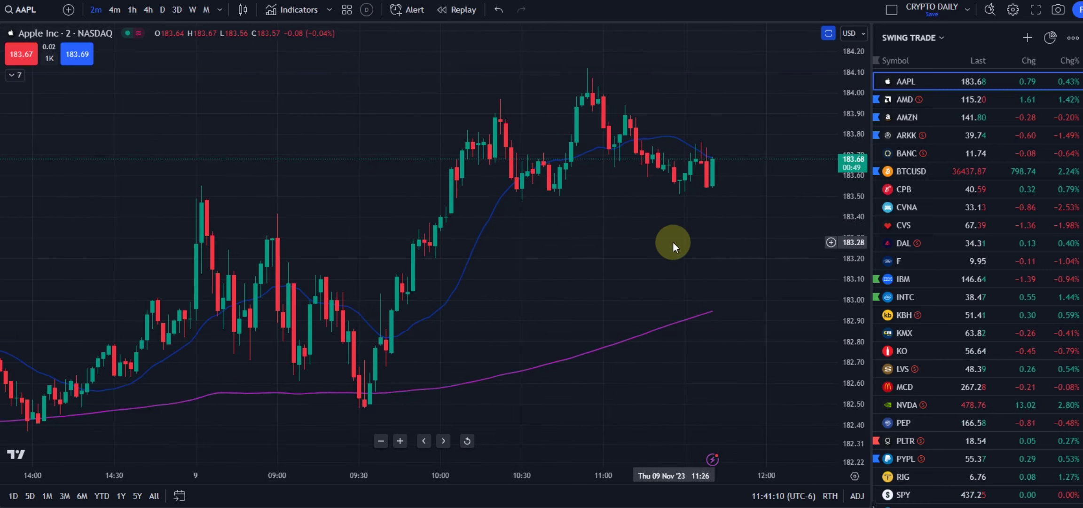
pyautogui.hscroll(1, 712, 241)
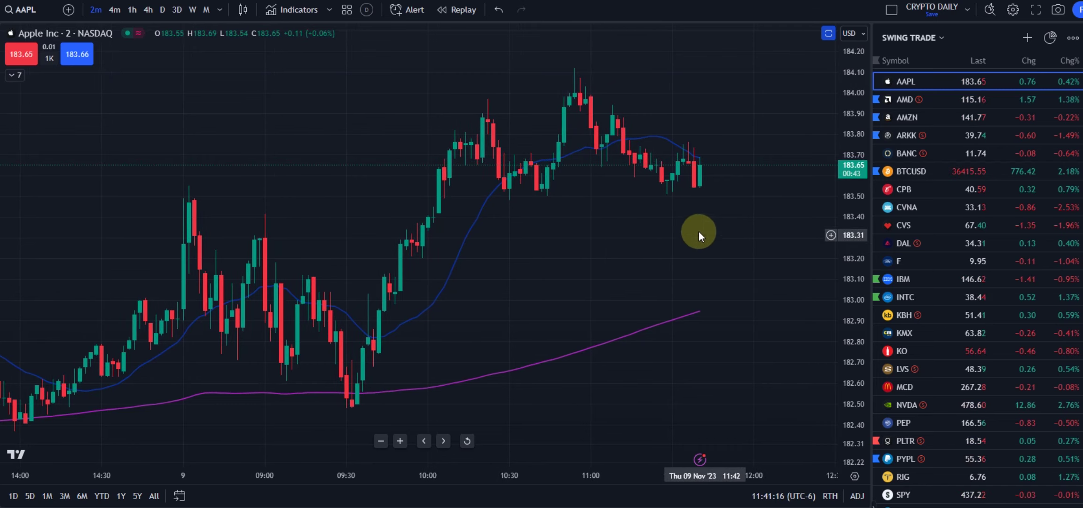
pyautogui.hscroll(1, 693, 224)
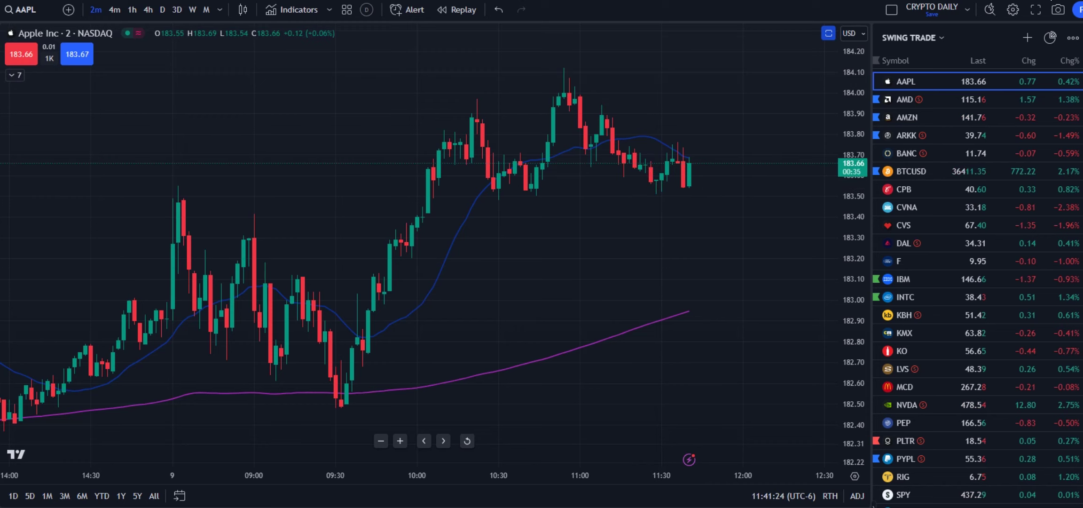
pyautogui.moveTo(648, 182); pyautogui.dragTo(719, 183)
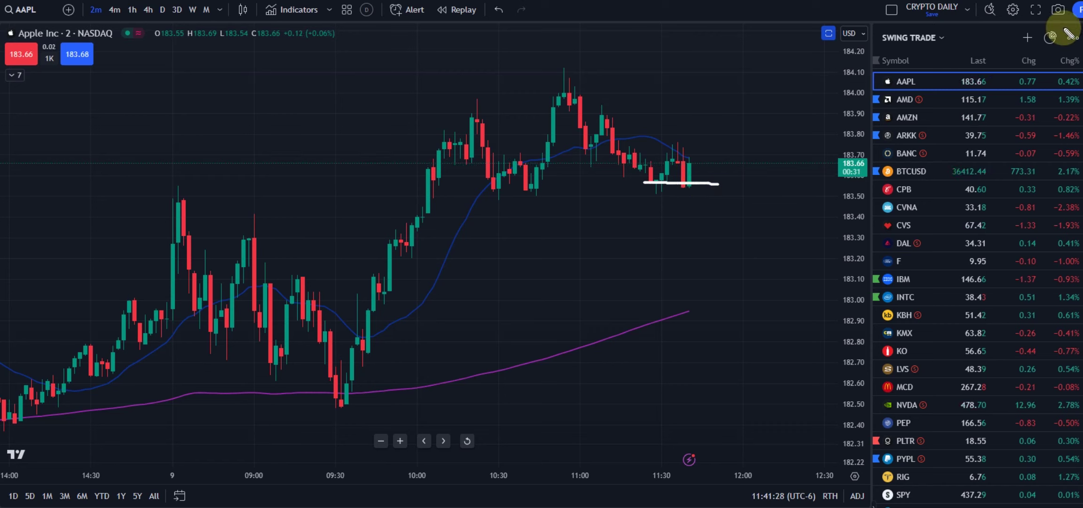
pyautogui.press('Escape')
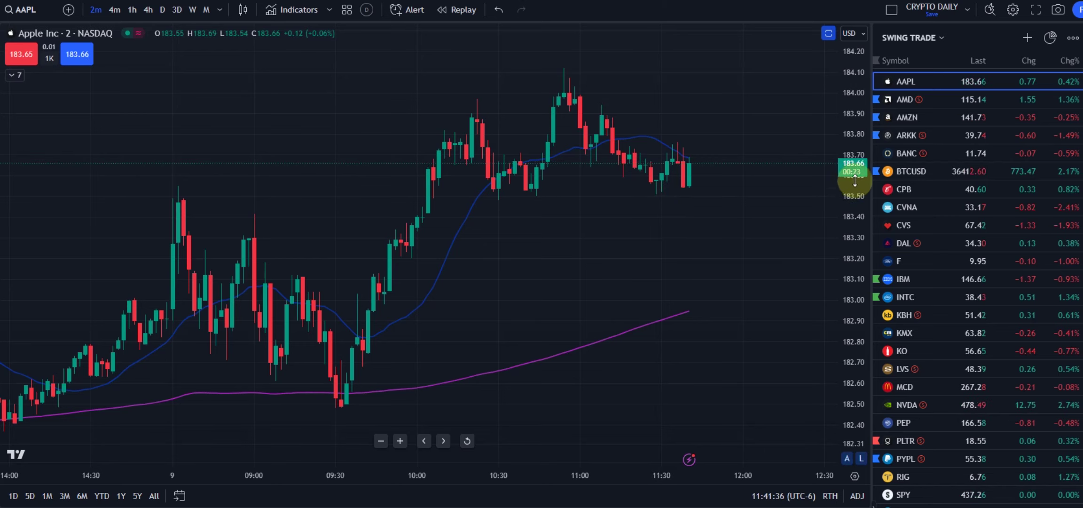
pyautogui.scroll(-1, 683, 200)
pyautogui.scroll(3, 683, 201)
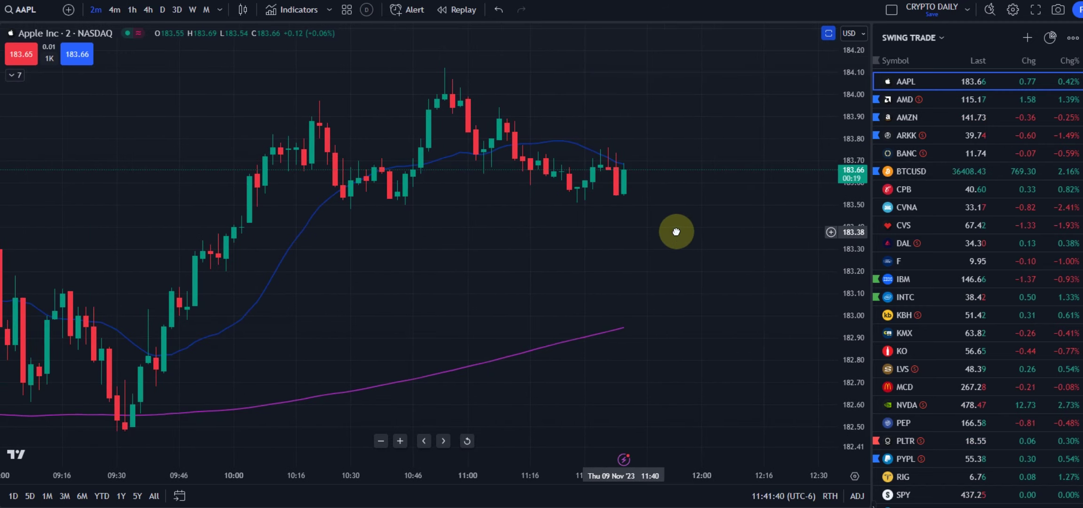
pyautogui.moveTo(649, 231); pyautogui.dragTo(709, 197)
pyautogui.scroll(1, 698, 193)
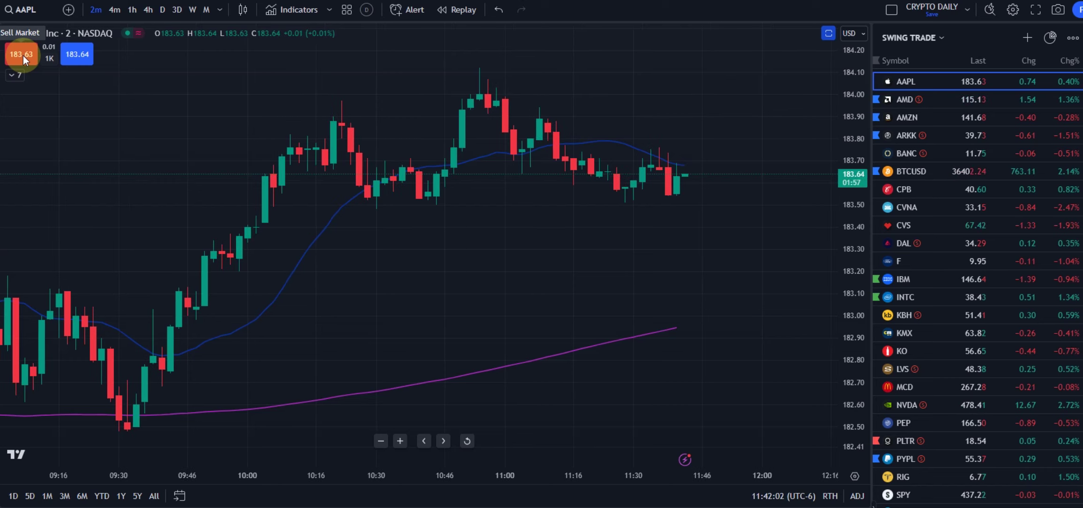
# Step: Place a red dashed horizontal ray at 183.70 starting from the 11:18 candle
pyautogui.click(580, 159)
pyautogui.moveTo(580, 163); pyautogui.dragTo(582, 164)
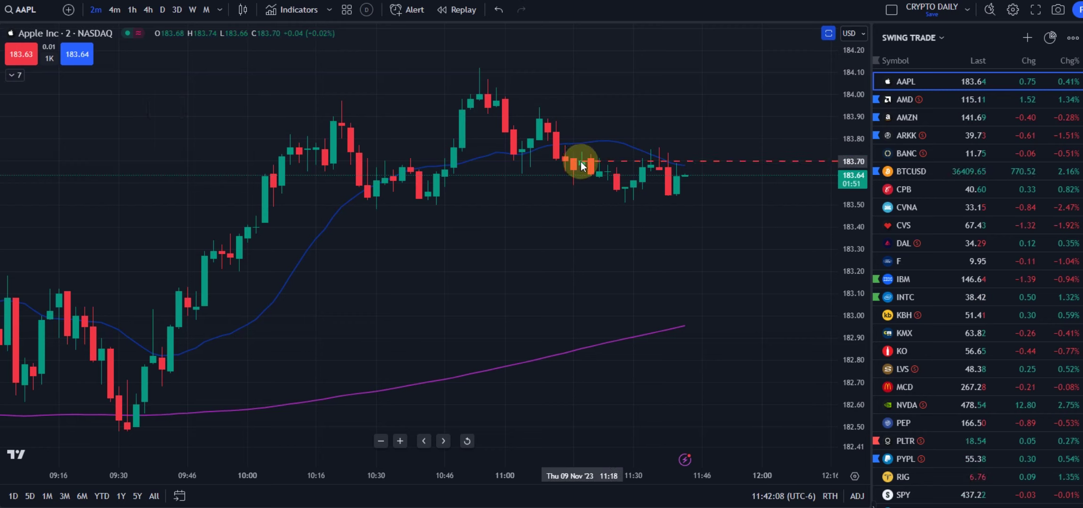
pyautogui.click(652, 161)
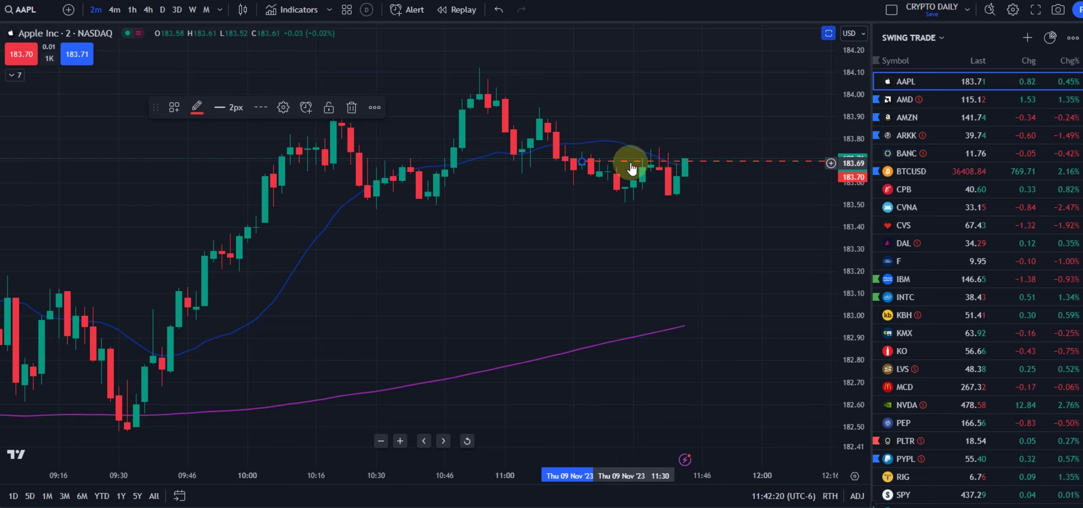
pyautogui.click(617, 224)
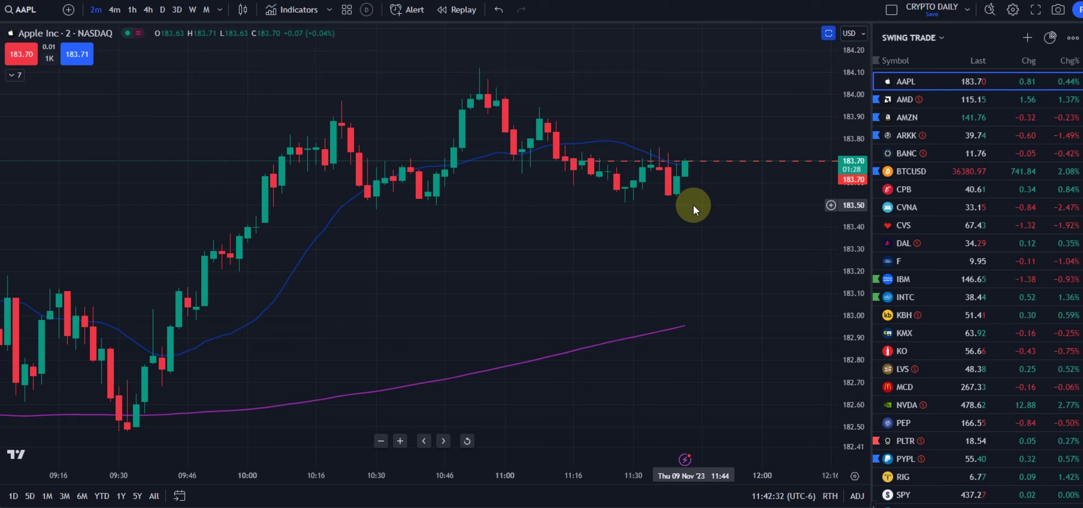
# Step: Draw a descending trend line from about 184.09 at 10:52 to about 183.59 at 11:48
pyautogui.scroll(2, 698, 213)
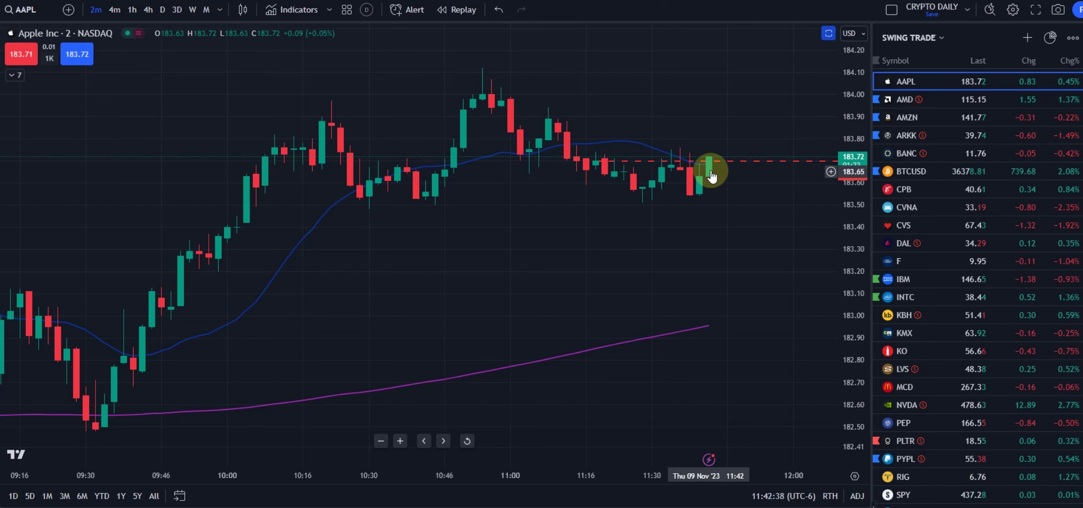
pyautogui.scroll(2, 711, 171)
pyautogui.moveTo(699, 207); pyautogui.dragTo(748, 211)
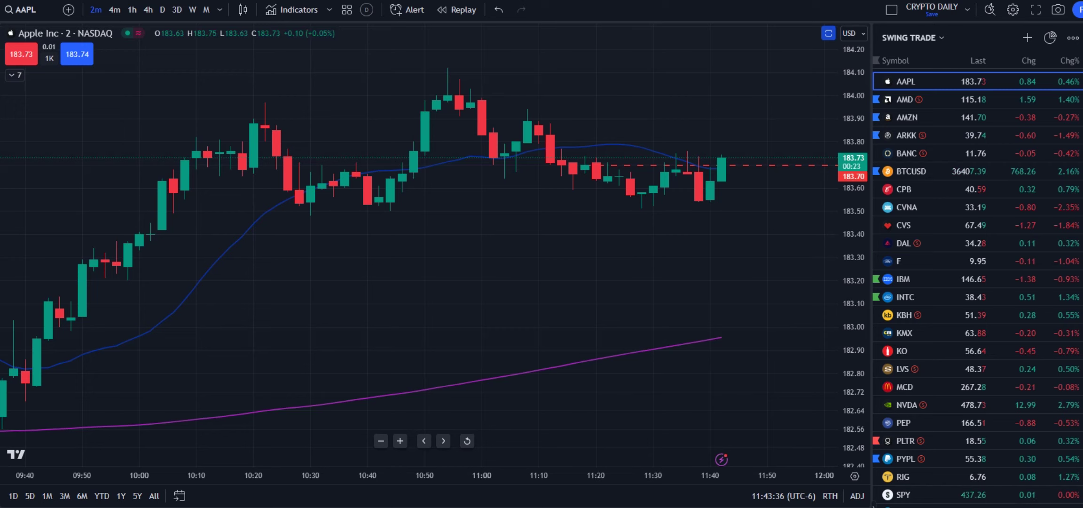
pyautogui.click(2, 68)
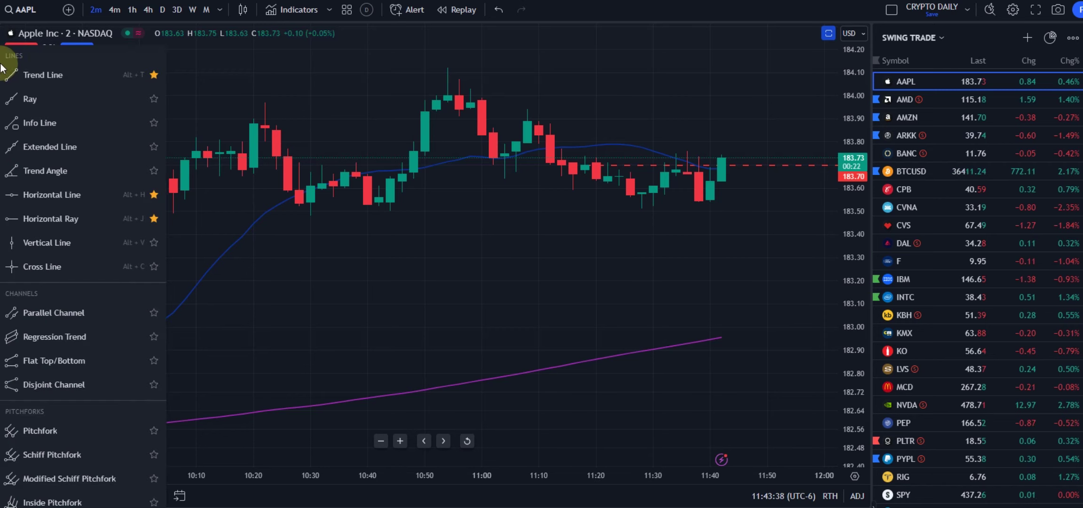
pyautogui.click(30, 73)
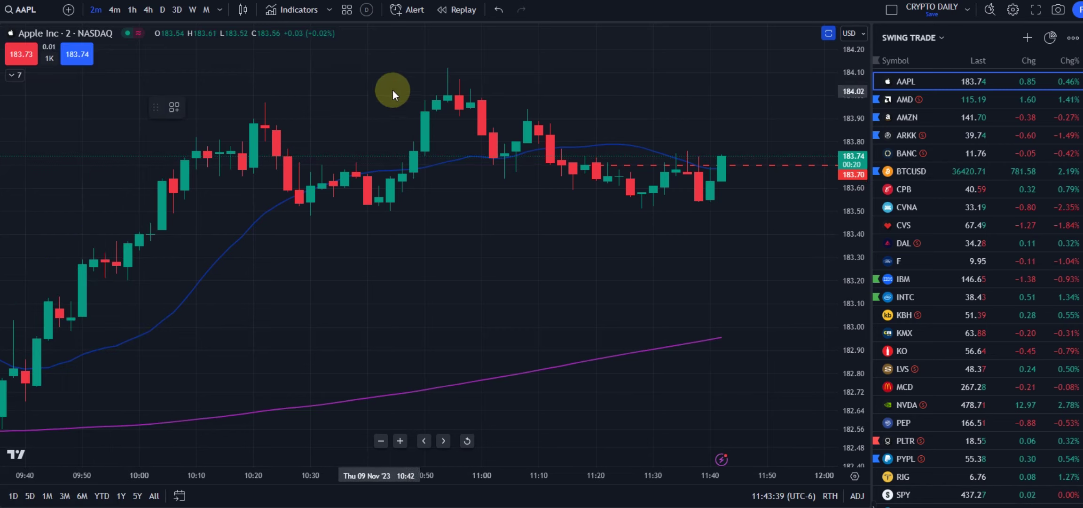
pyautogui.click(447, 68)
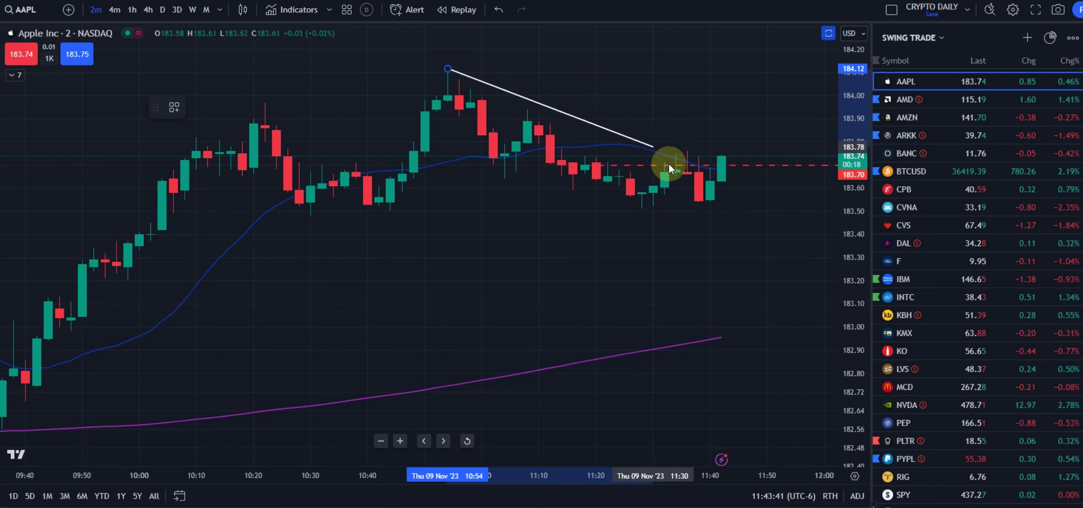
pyautogui.click(756, 190)
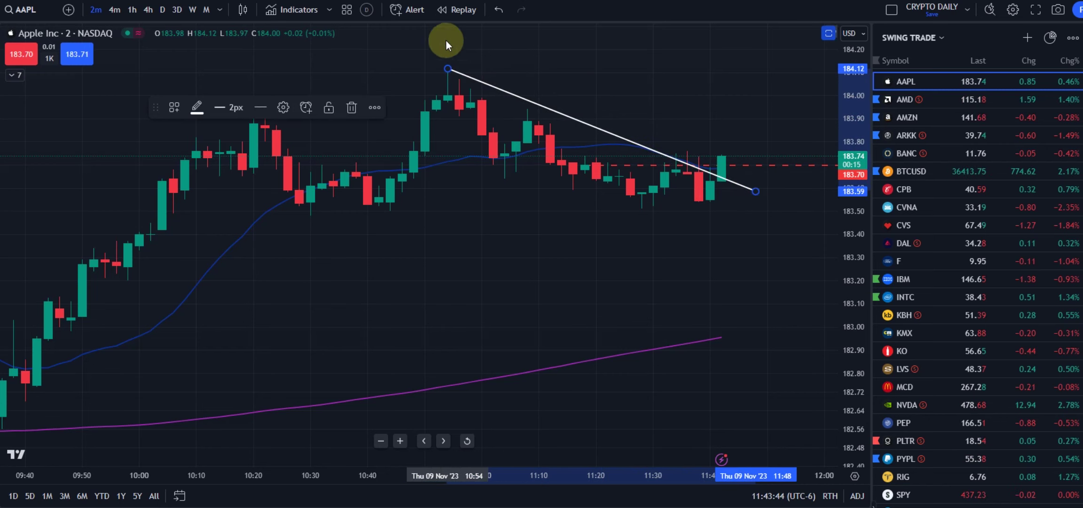
pyautogui.moveTo(447, 68); pyautogui.dragTo(442, 74)
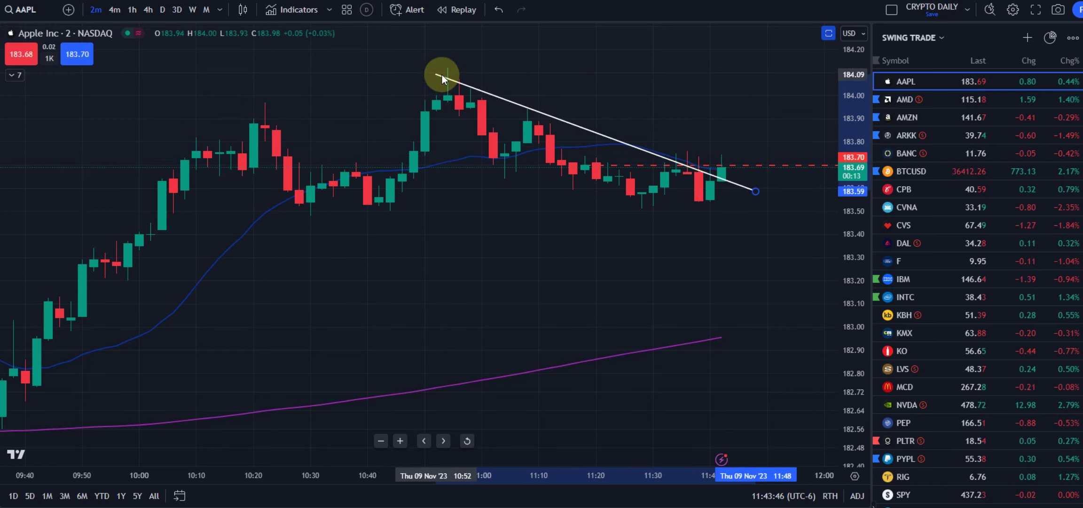
pyautogui.click(470, 183)
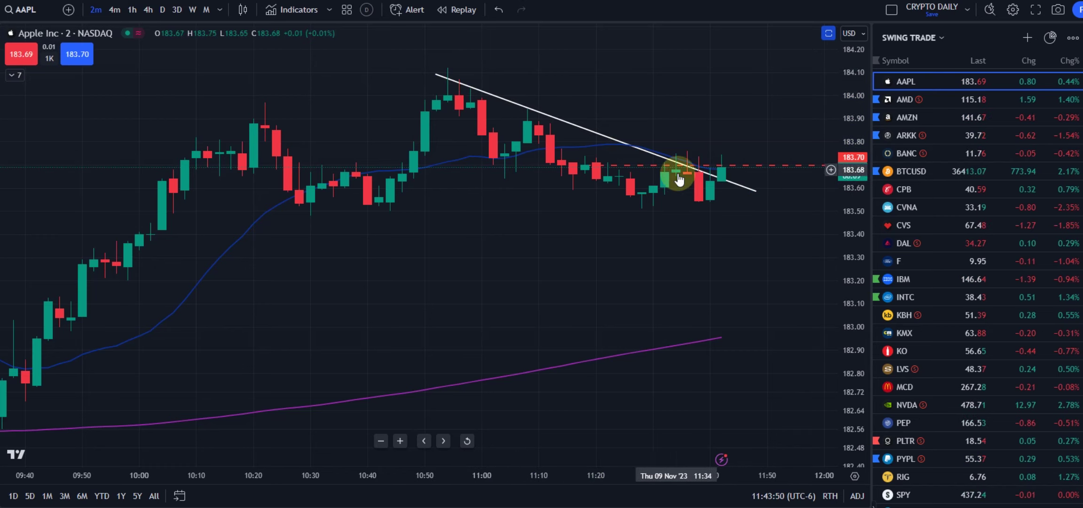
# Step: Buy 1,000 AAPL shares with a market order
pyautogui.hscroll(1, 517, 259)
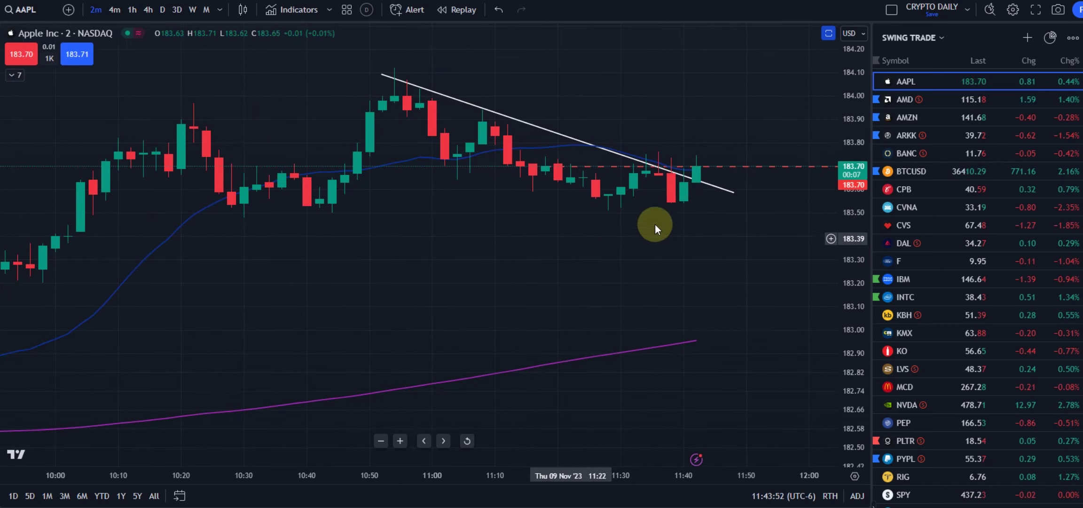
pyautogui.scroll(1, 708, 239)
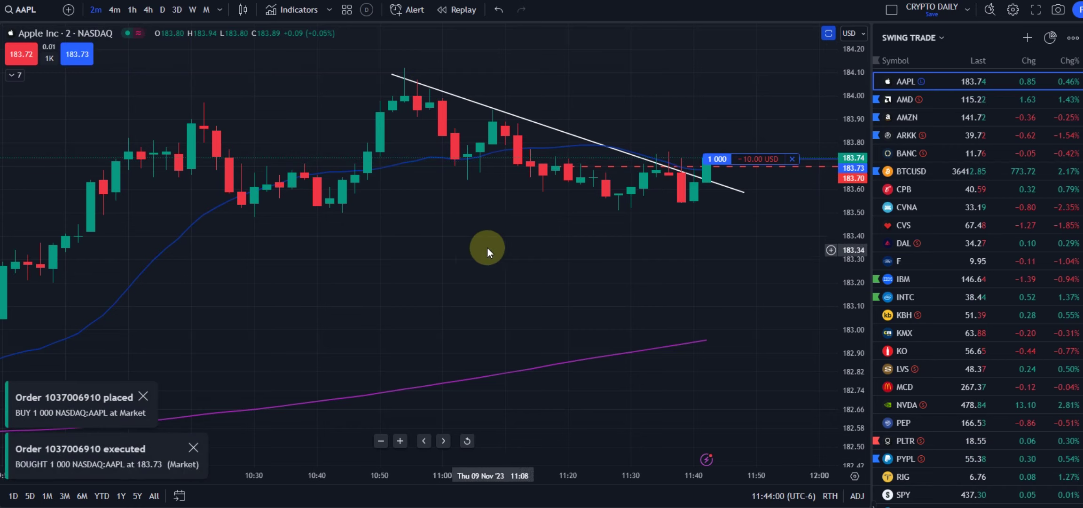
pyautogui.moveTo(491, 252); pyautogui.dragTo(445, 300)
pyautogui.scroll(-2, 607, 228)
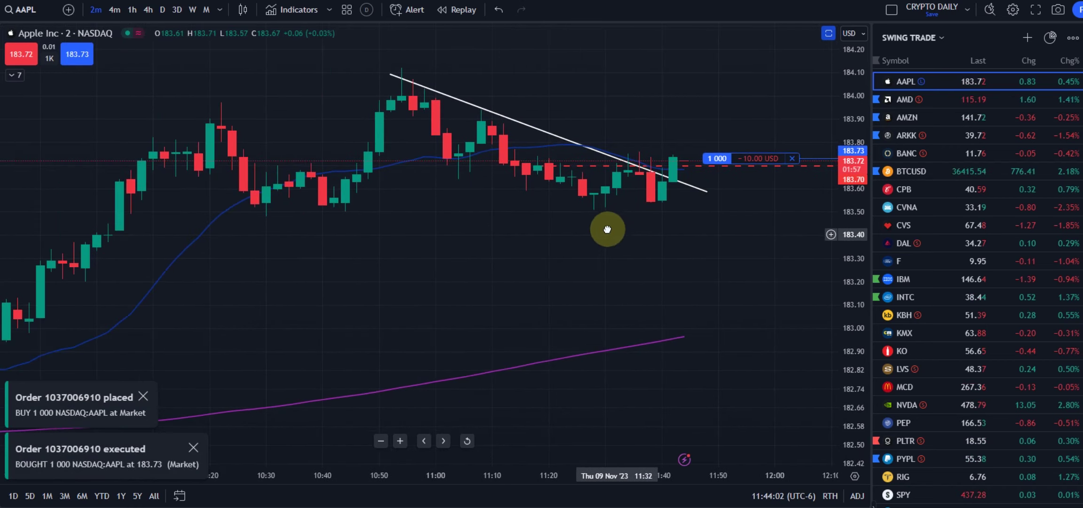
pyautogui.scroll(1, 595, 227)
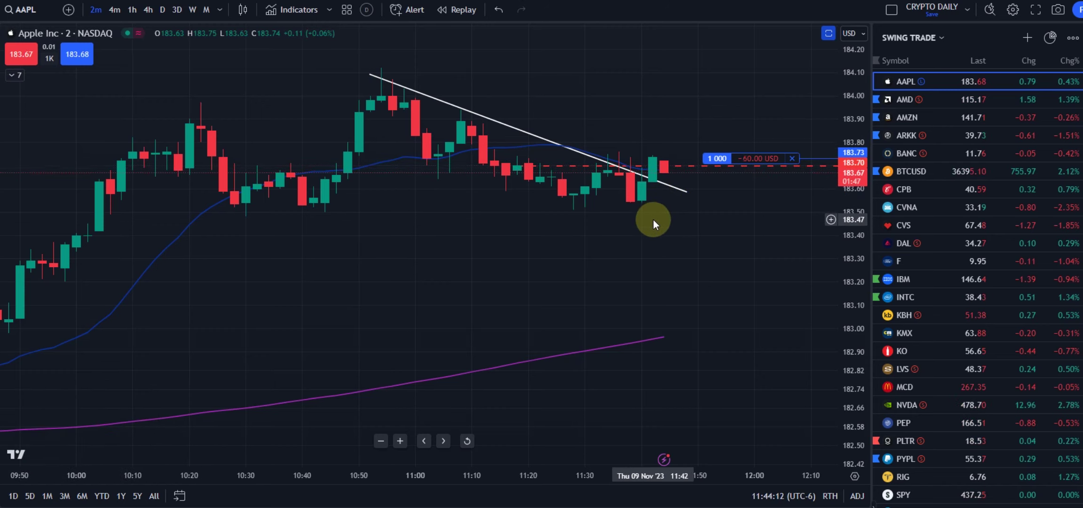
# Step: Move the dashed horizontal ray to 183.63 at the 11:42 candle and add another at 183.90 from 10:20
pyautogui.scroll(-1, 653, 218)
pyautogui.scroll(2, 653, 220)
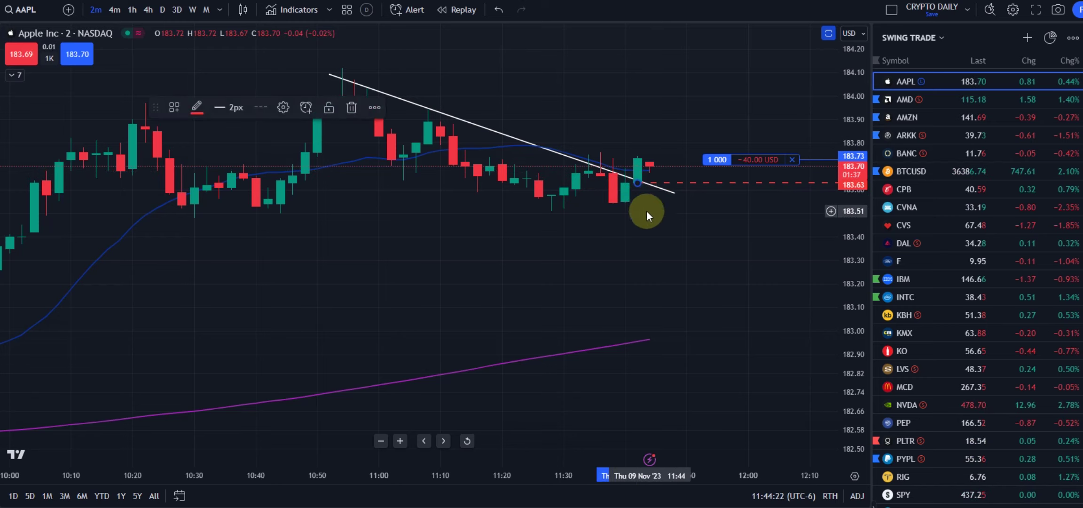
pyautogui.moveTo(660, 257); pyautogui.dragTo(687, 235)
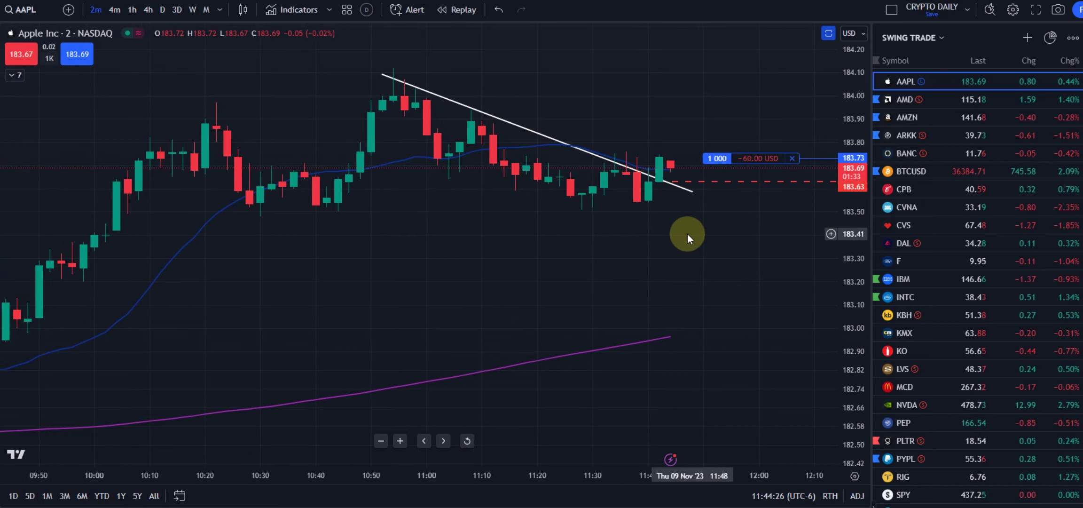
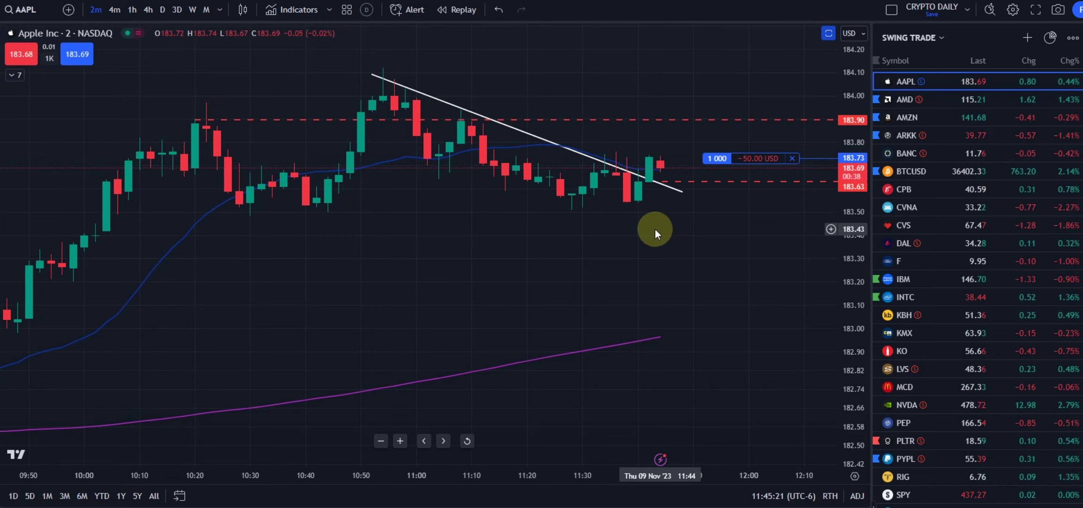
# Step: Adjust the end of the descending trend line to about 183.60 at 11:48
pyautogui.moveTo(655, 230); pyautogui.dragTo(663, 226)
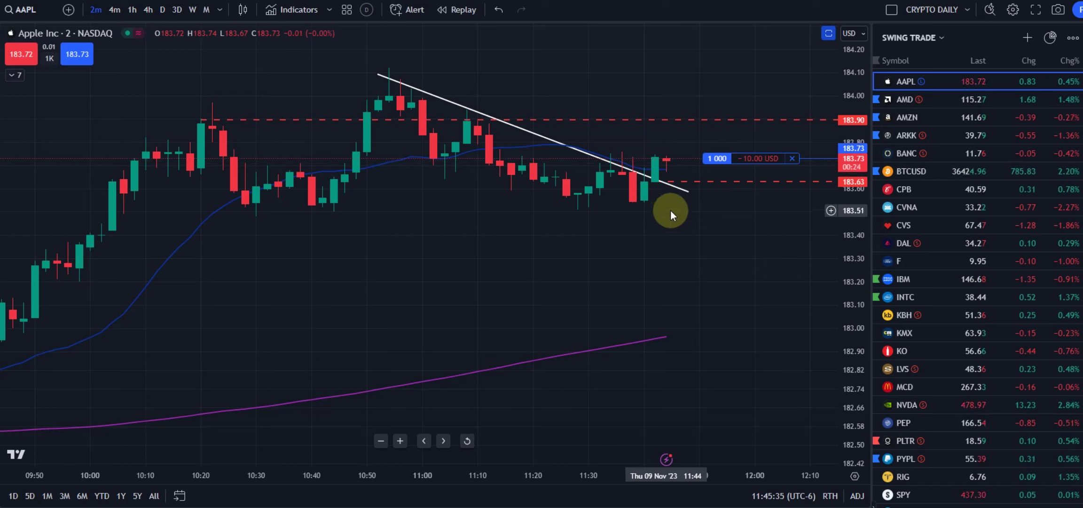
pyautogui.click(687, 190)
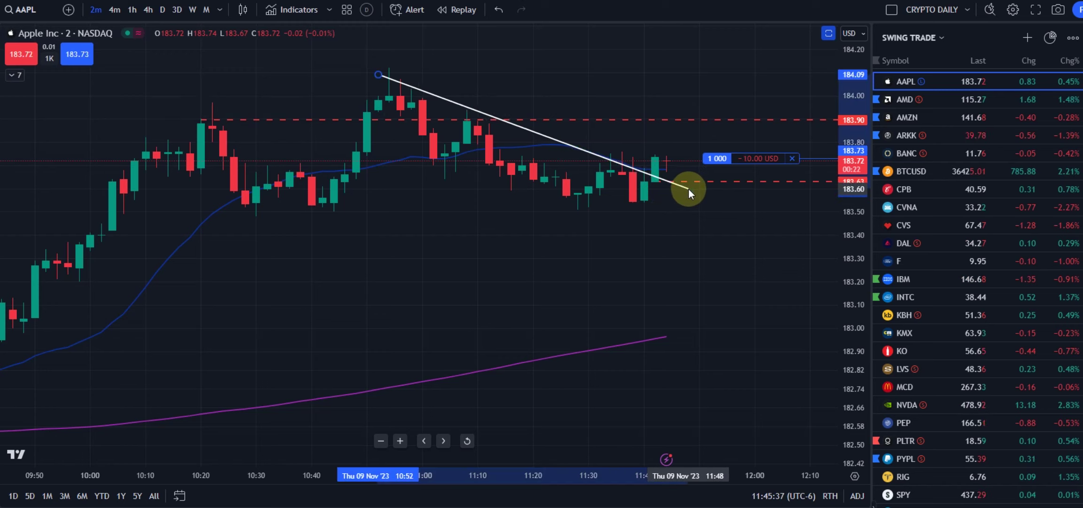
pyautogui.click(686, 223)
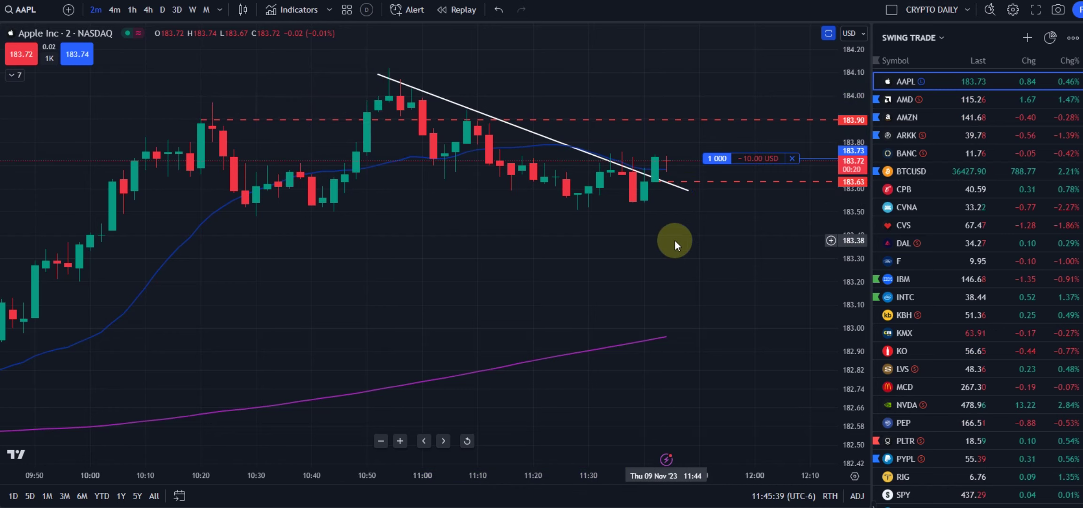
# Step: Delete the dashed horizontal ray at 183.63
pyautogui.moveTo(674, 239); pyautogui.dragTo(680, 240)
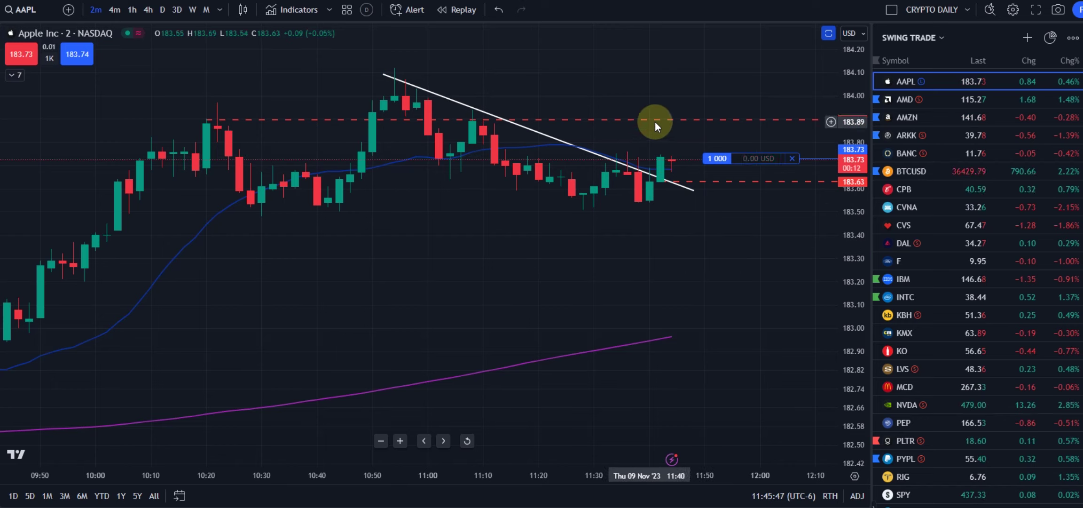
pyautogui.click(662, 183)
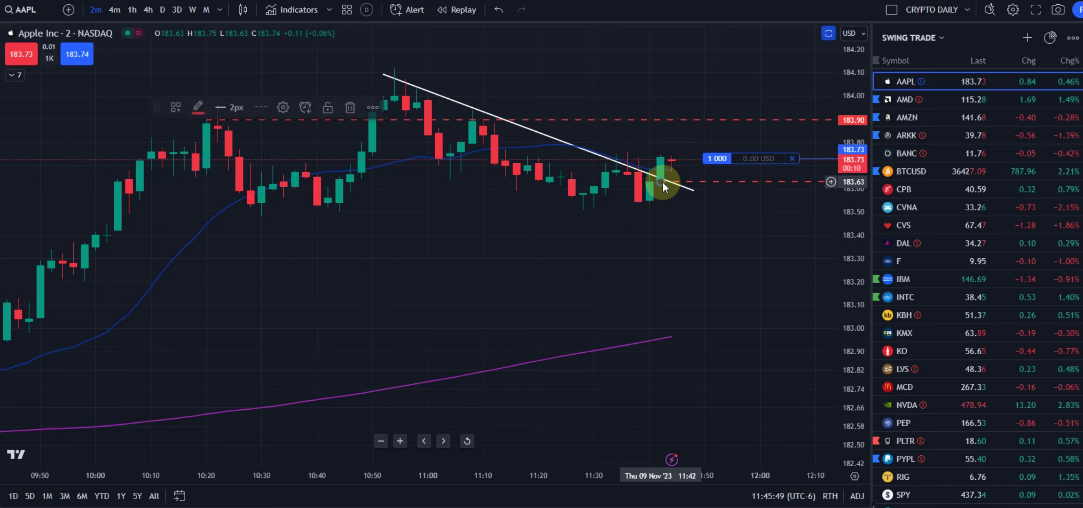
pyautogui.click(353, 106)
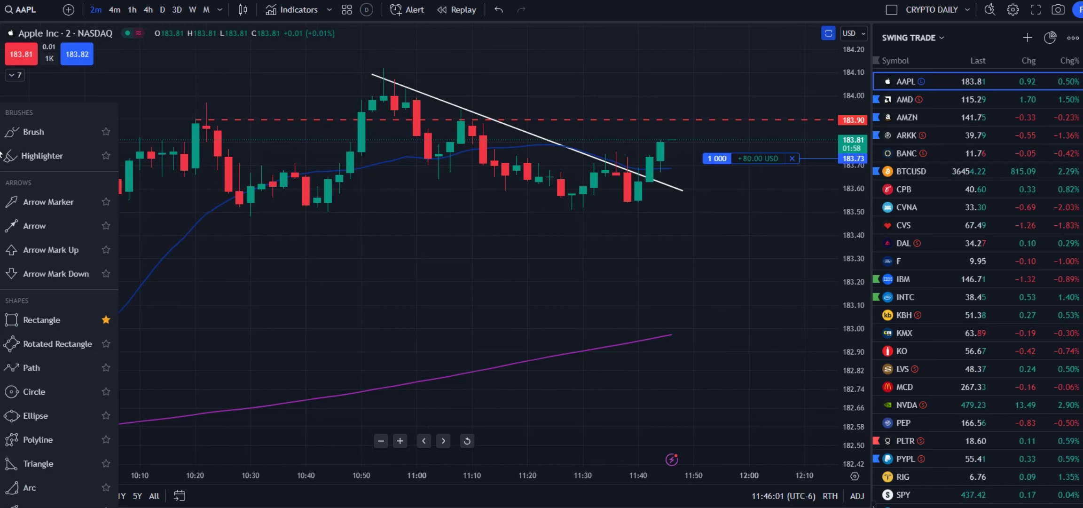
# Step: Place a blue Arrow Mark Up just under the 11:42 candle at about 183.61 to mark the entry
pyautogui.click(36, 247)
pyautogui.click(640, 198)
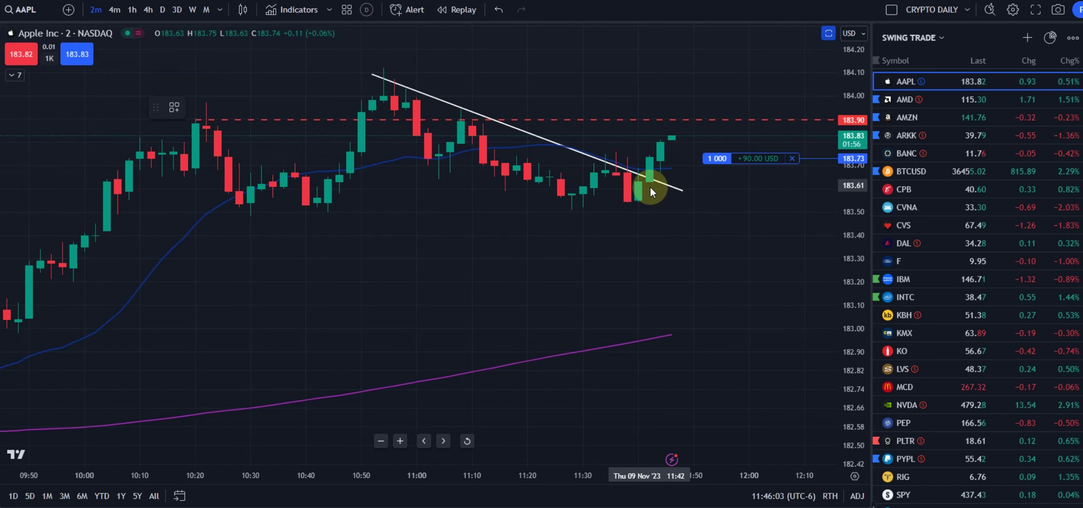
pyautogui.click(650, 187)
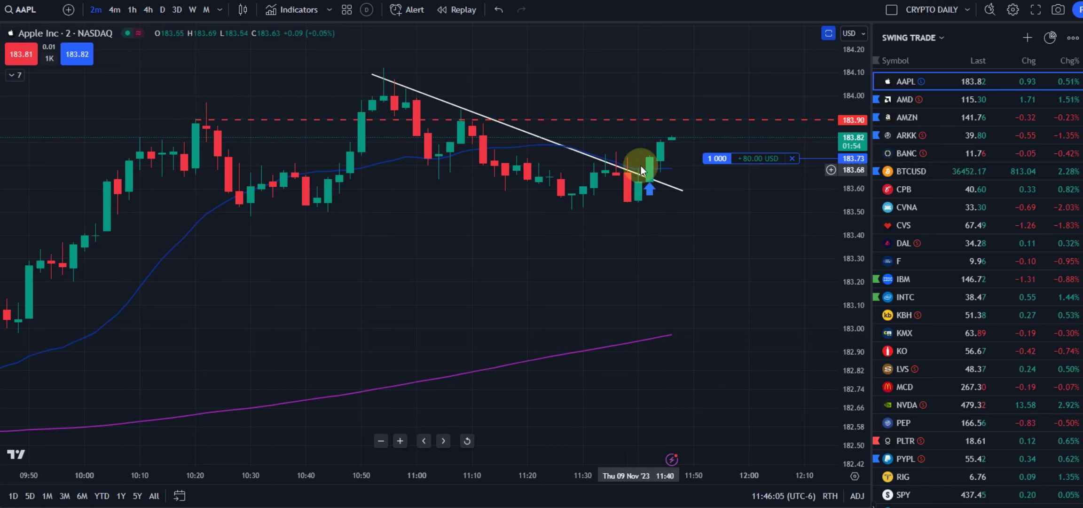
pyautogui.click(658, 160)
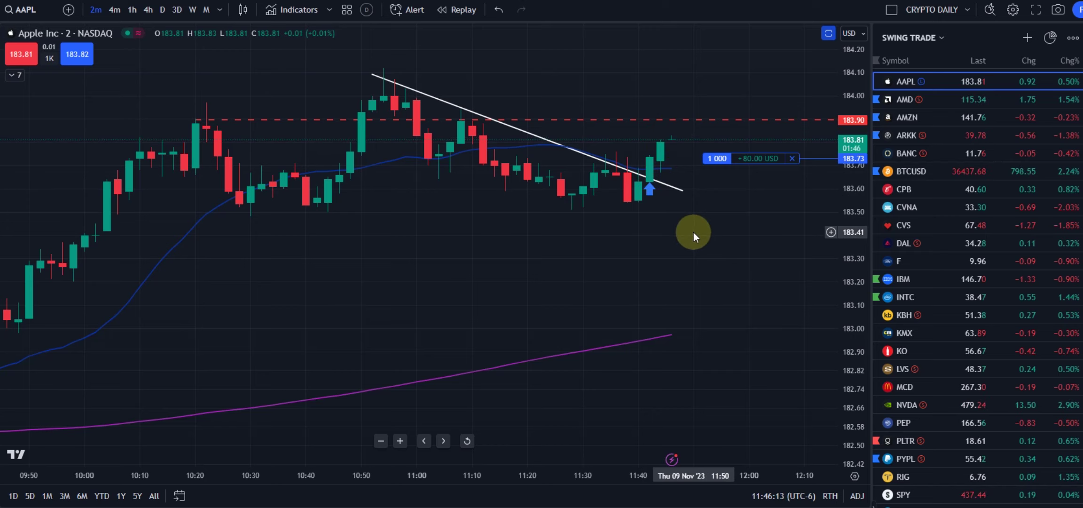
pyautogui.hscroll(2, 699, 229)
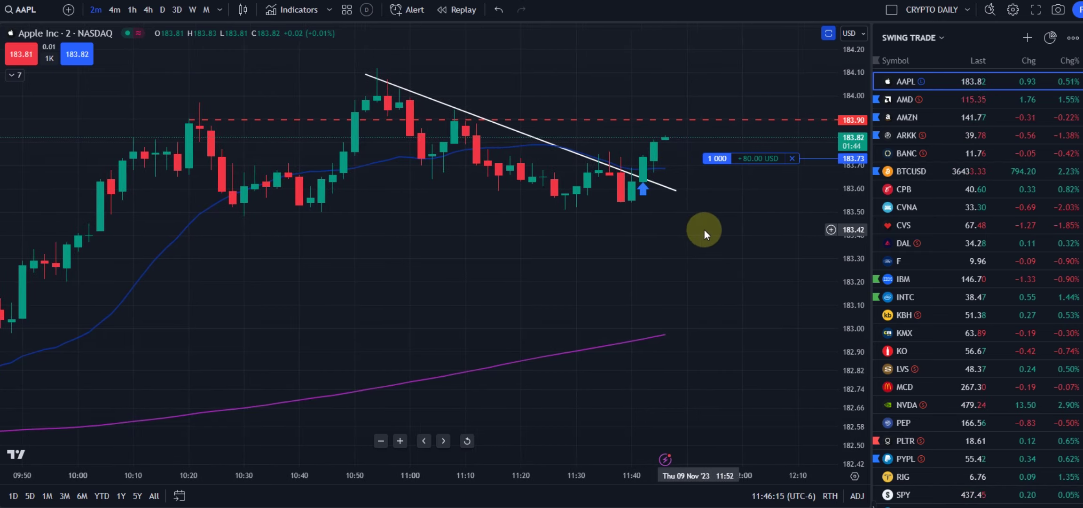
# Step: Close the open 1,000-share AAPL long position at market, just below the 183.90 level
pyautogui.moveTo(730, 214); pyautogui.dragTo(738, 214)
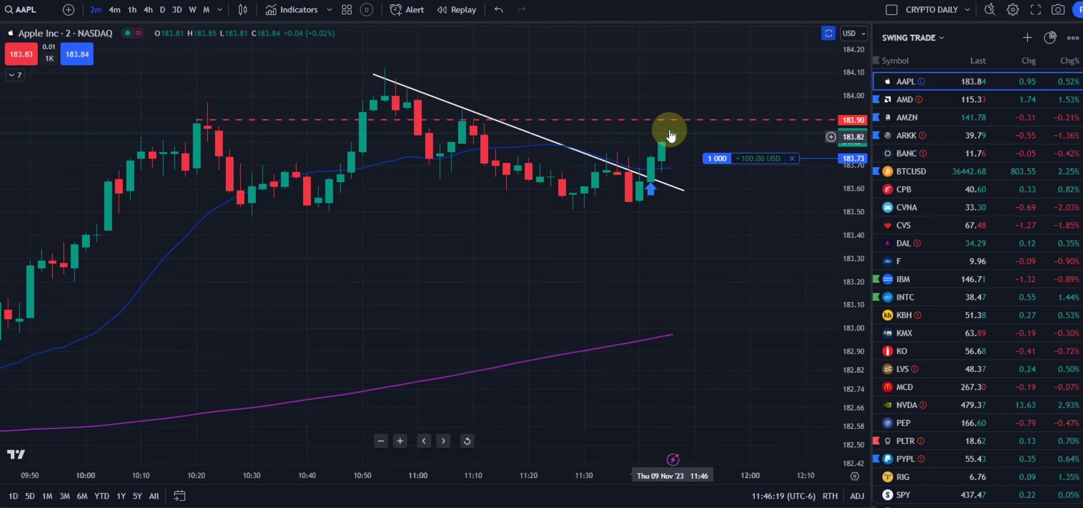
pyautogui.moveTo(749, 160)
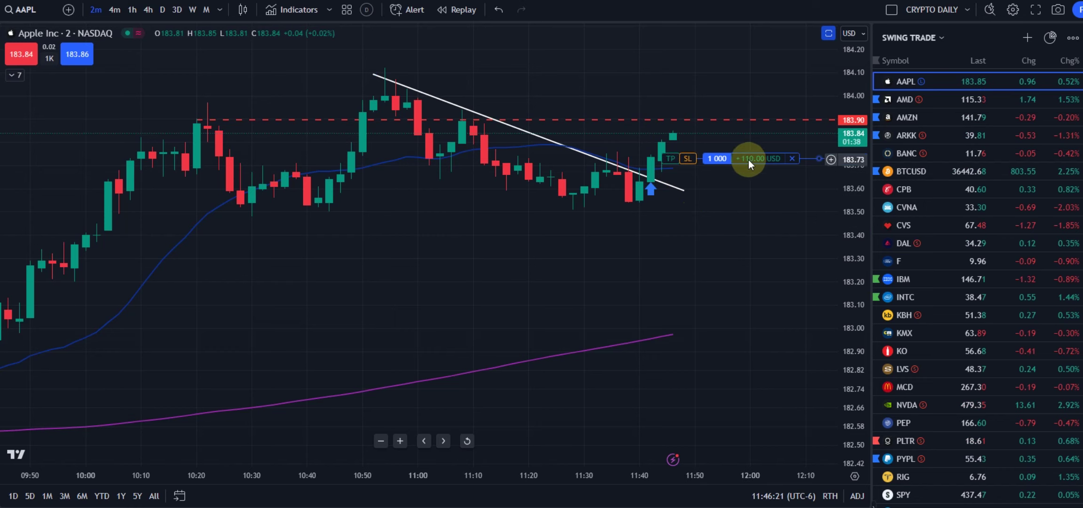
pyautogui.moveTo(728, 217); pyautogui.dragTo(714, 210)
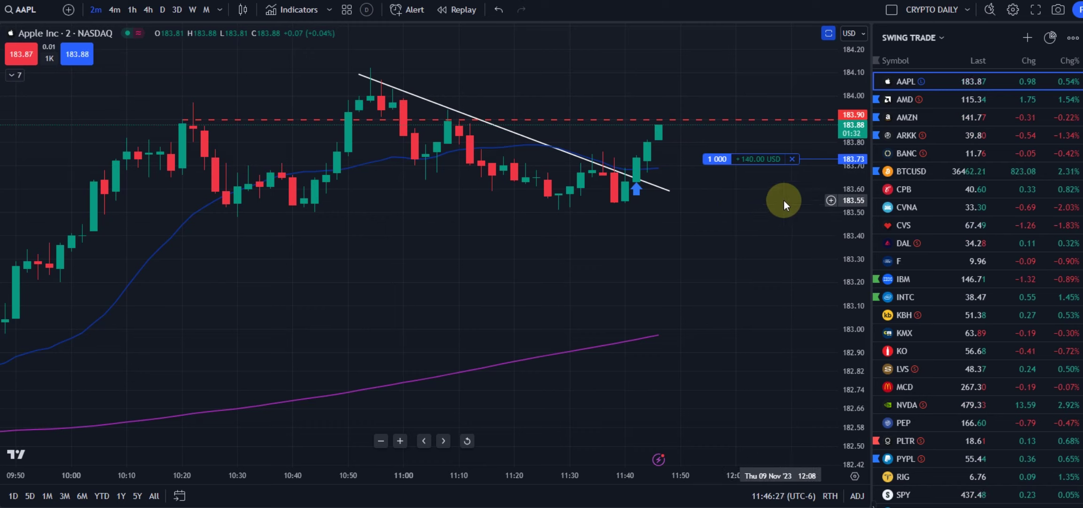
pyautogui.click(792, 160)
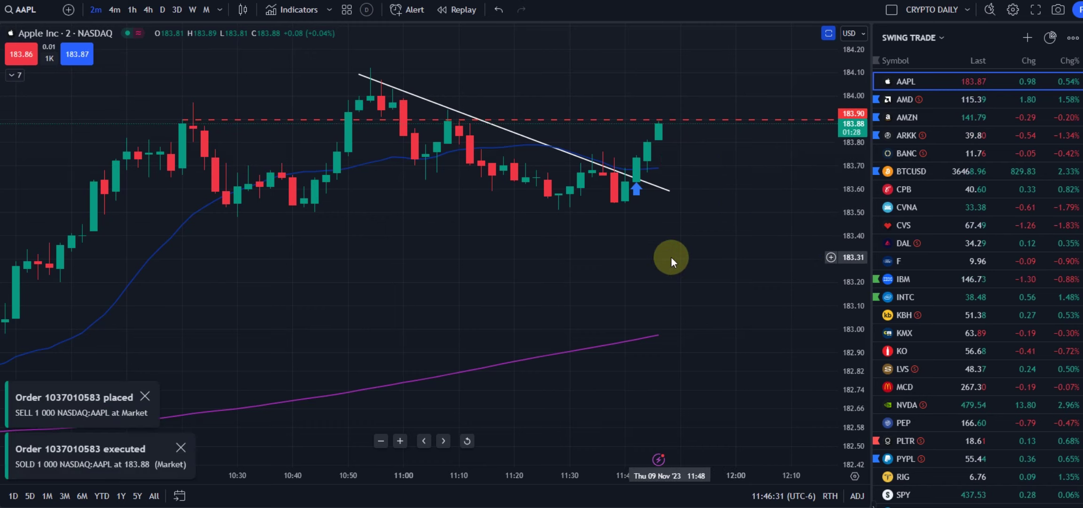
# Step: Sketch freehand marks under the recent lows and a projected pullback to about 183.73 and rally to about 184.05, and clear the marks
pyautogui.scroll(-1, 728, 260)
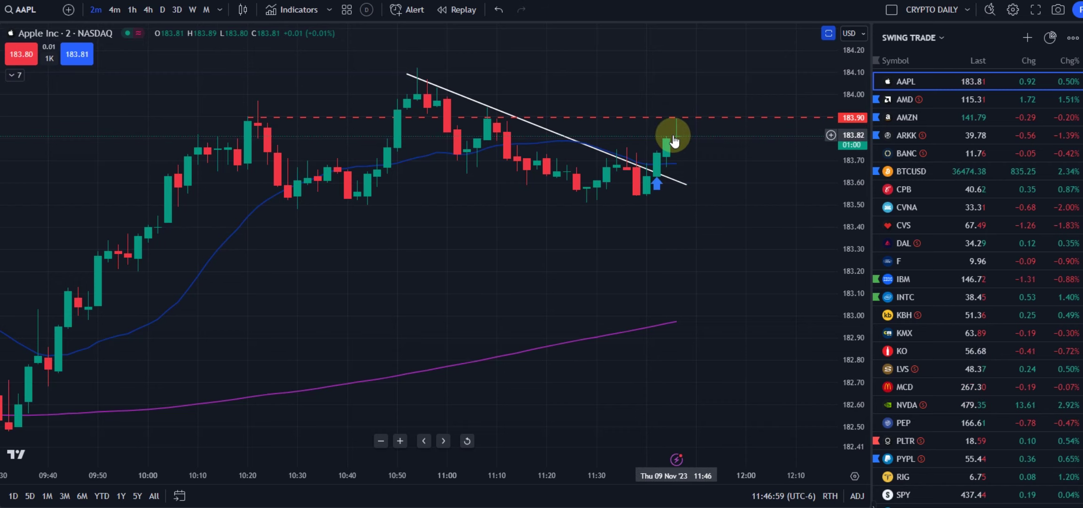
pyautogui.scroll(-1, 679, 136)
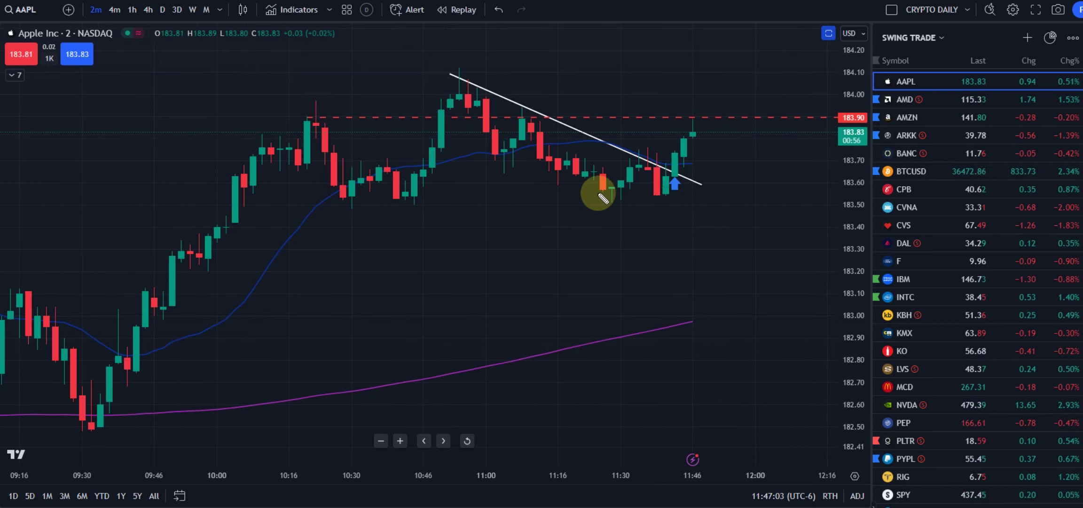
pyautogui.moveTo(593, 191)
pyautogui.mouseDown()
pyautogui.moveTo(688, 195)
pyautogui.moveTo(691, 125)
pyautogui.moveTo(718, 159)
pyautogui.moveTo(691, 157)
pyautogui.moveTo(736, 154)
pyautogui.mouseUp()
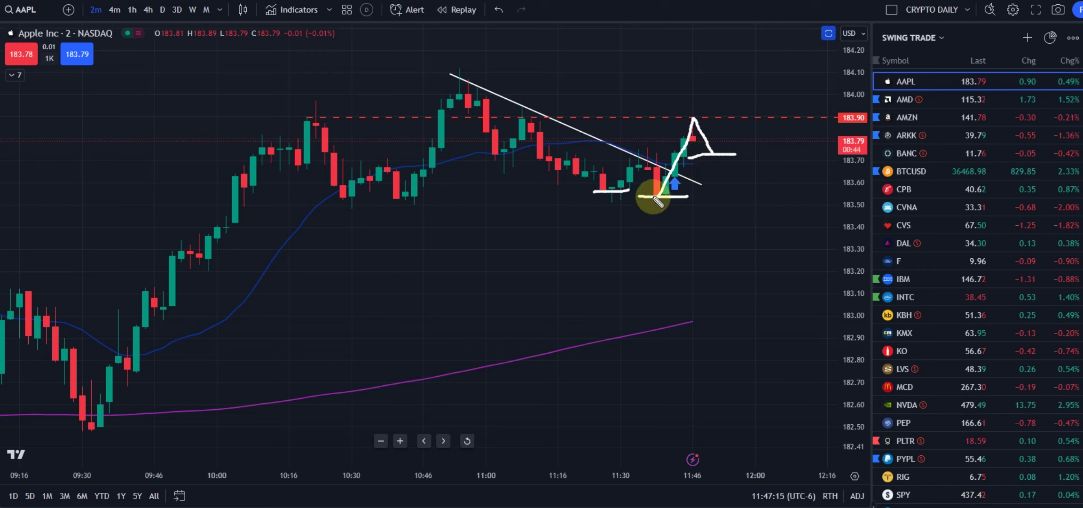
pyautogui.moveTo(714, 152); pyautogui.dragTo(738, 82)
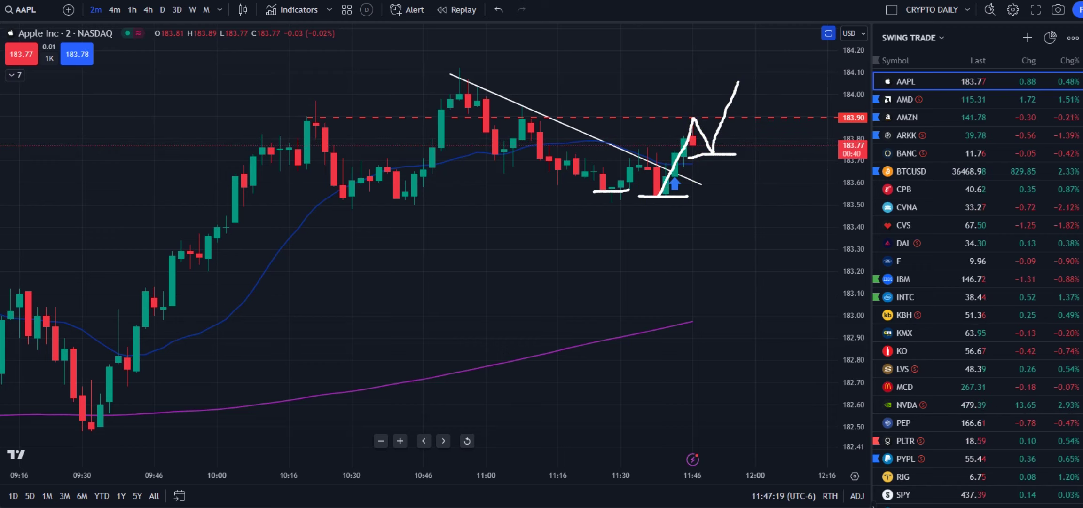
pyautogui.press('Escape')
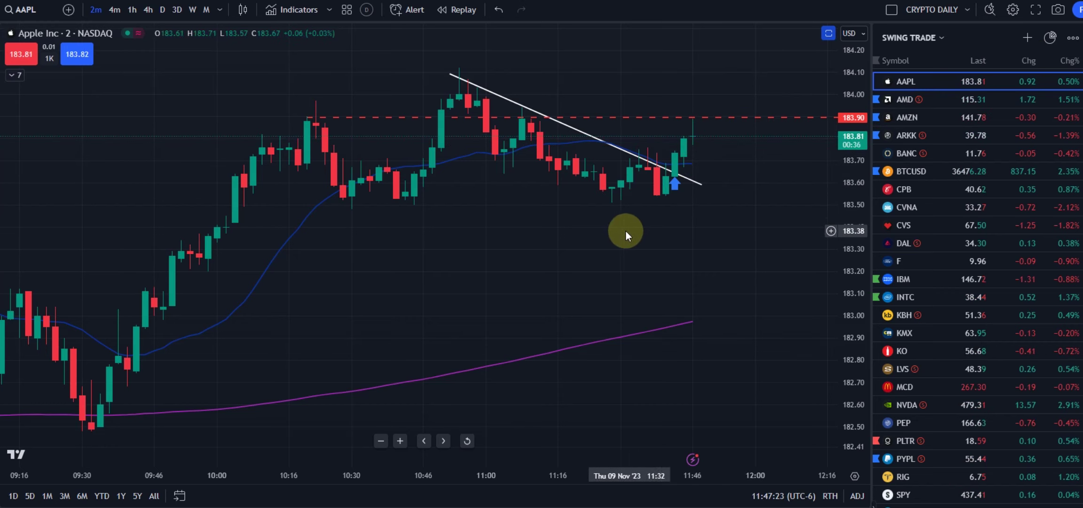
pyautogui.scroll(2, 623, 231)
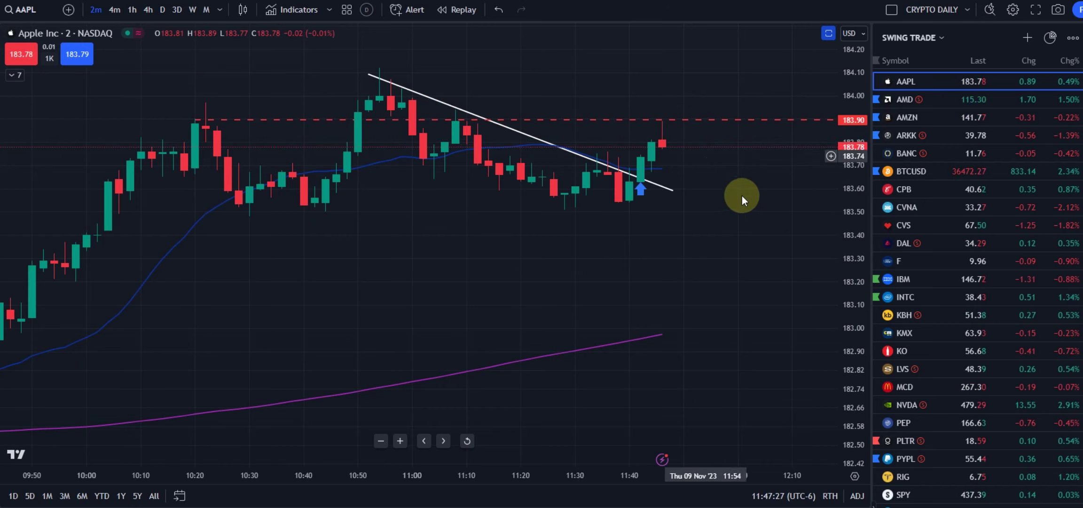
pyautogui.hscroll(-3, 712, 207)
pyautogui.hscroll(3, 720, 215)
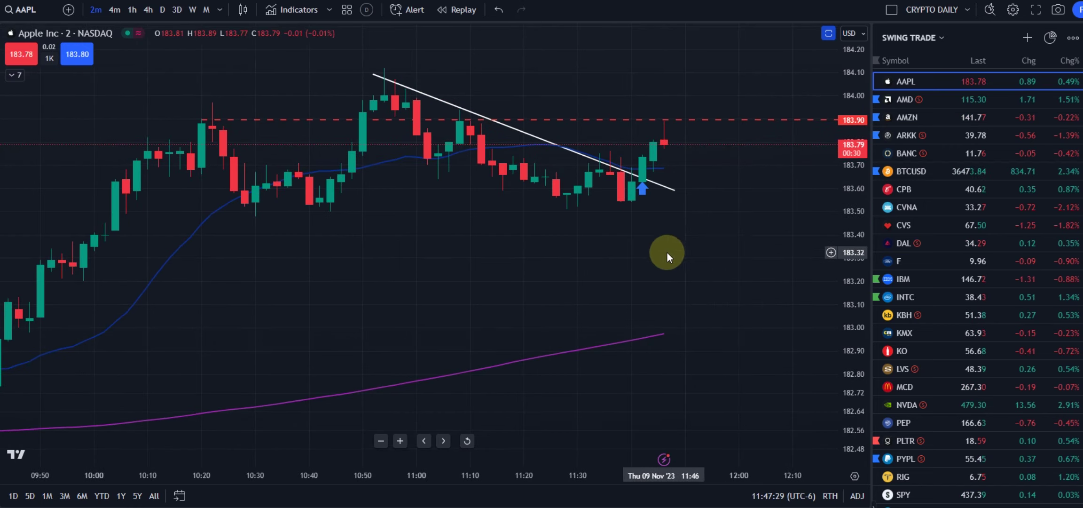
pyautogui.hscroll(-1, 724, 247)
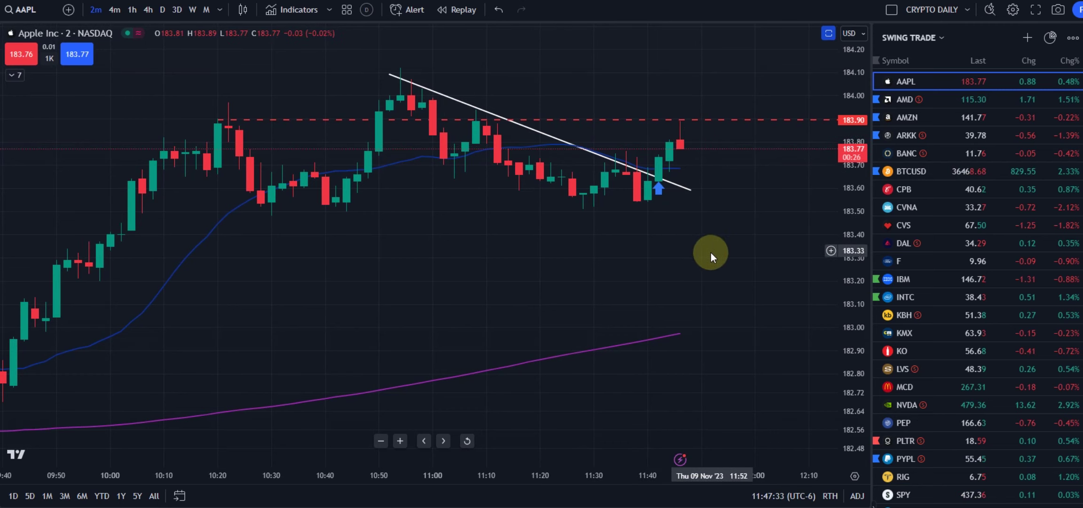
pyautogui.scroll(-1, 710, 252)
pyautogui.moveTo(698, 252); pyautogui.dragTo(669, 247)
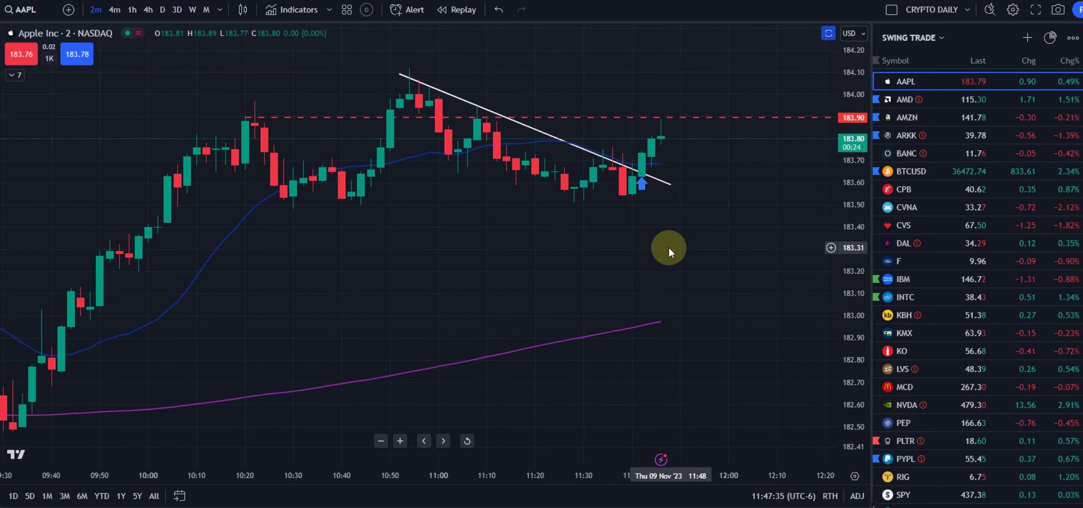